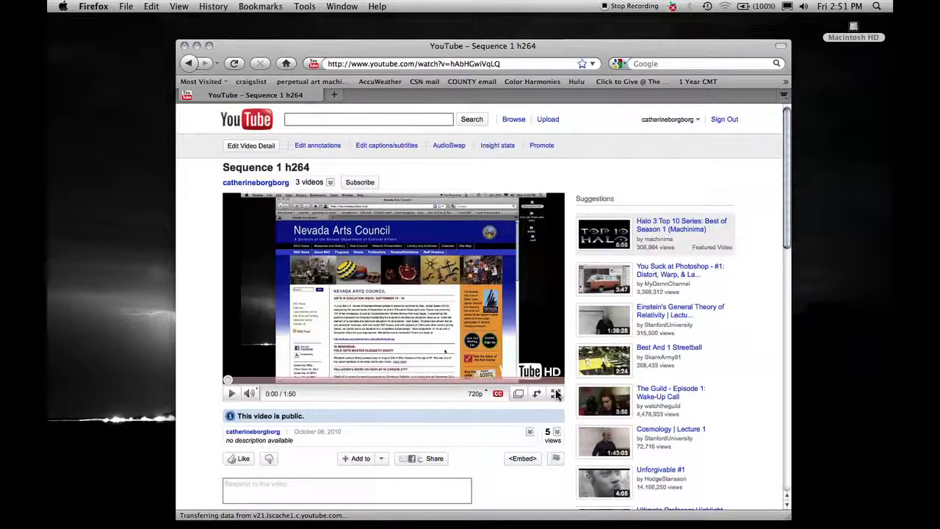
# Step: Open a new blank Firefox window over the YouTube video page
pyautogui.click(555, 395)
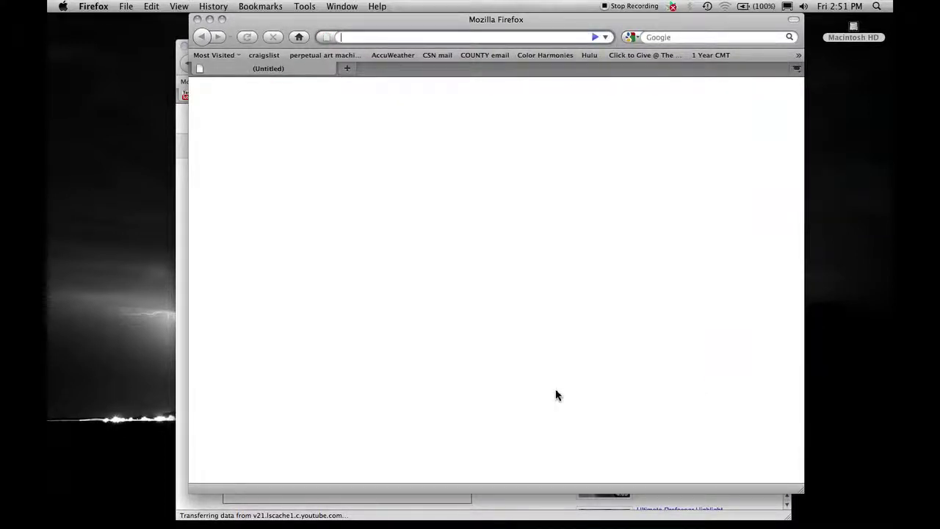
# Step: Load nevada.cgweb.org, browse the Nevada Arts Council welcome page and change the text size
pyautogui.write('nevada.cgwe')
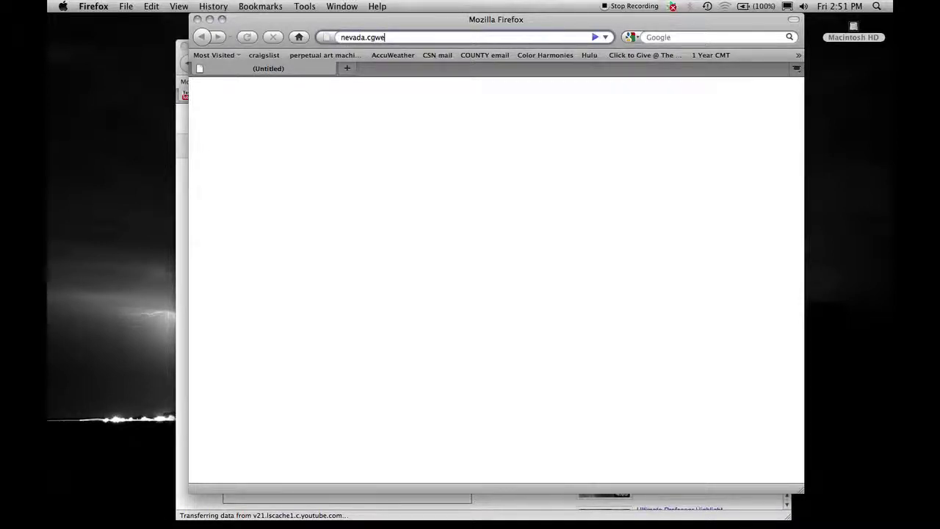
pyautogui.write('b.org')
pyautogui.press('Return')
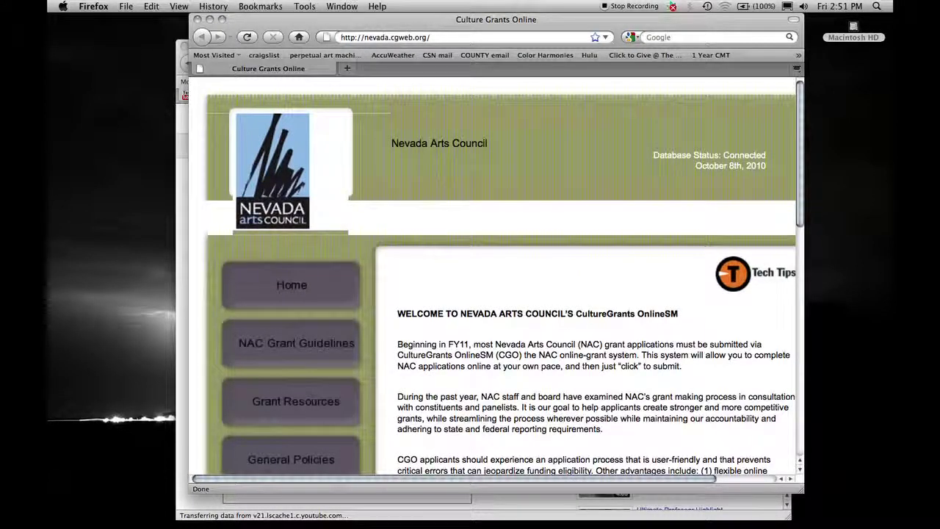
pyautogui.scroll(-2, 723, 230)
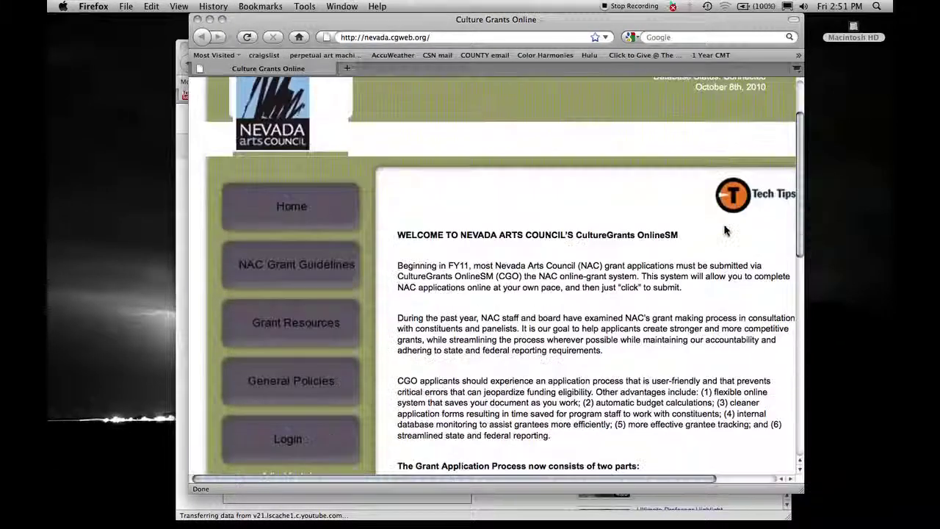
pyautogui.scroll(-3, 724, 230)
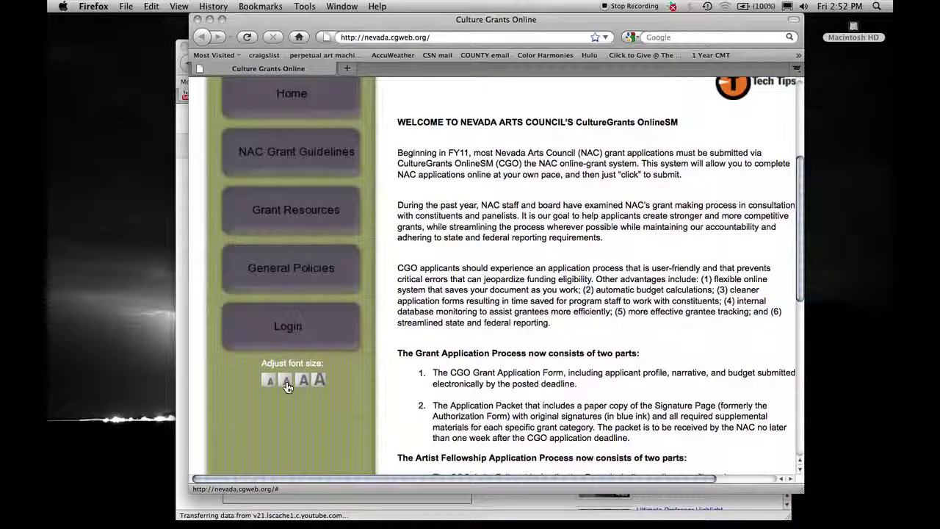
pyautogui.click(287, 381)
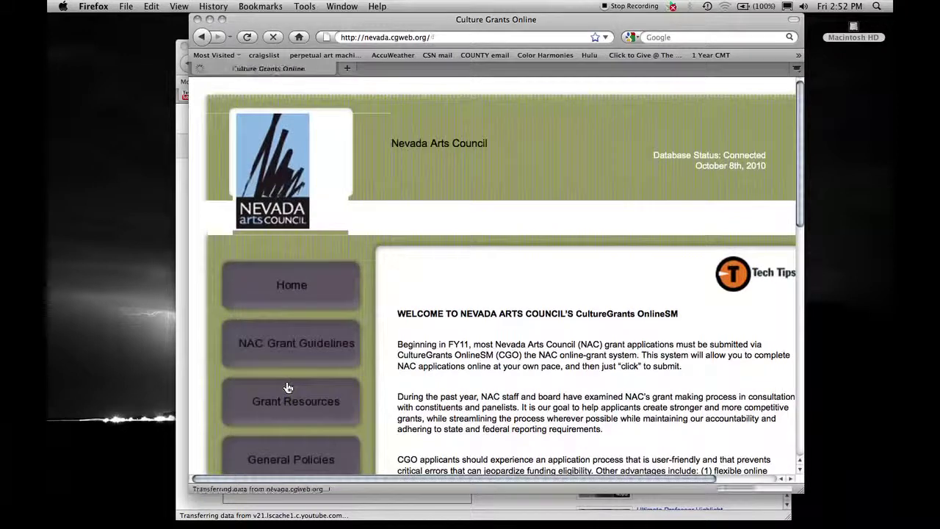
pyautogui.scroll(-5, 477, 272)
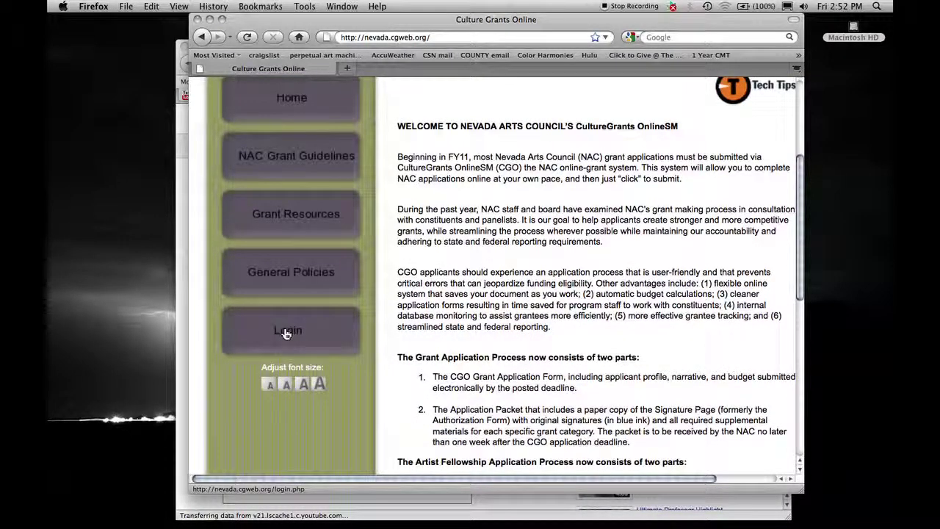
# Step: From the login page, follow the link to create a new profile
pyautogui.click(287, 332)
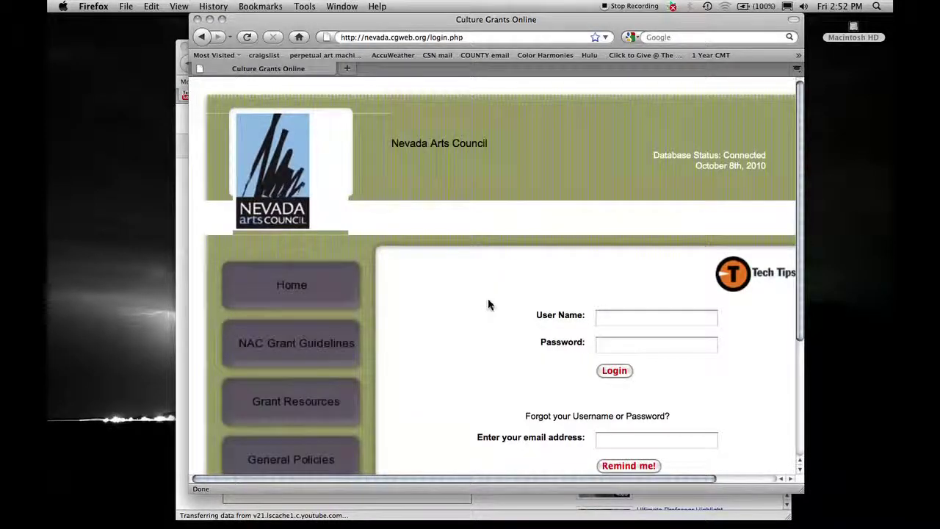
pyautogui.scroll(-3, 488, 304)
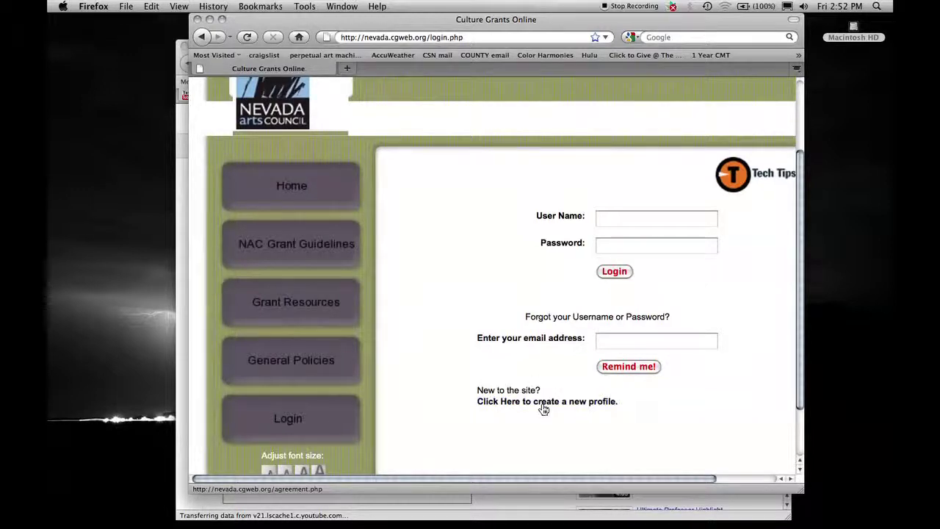
pyautogui.click(543, 403)
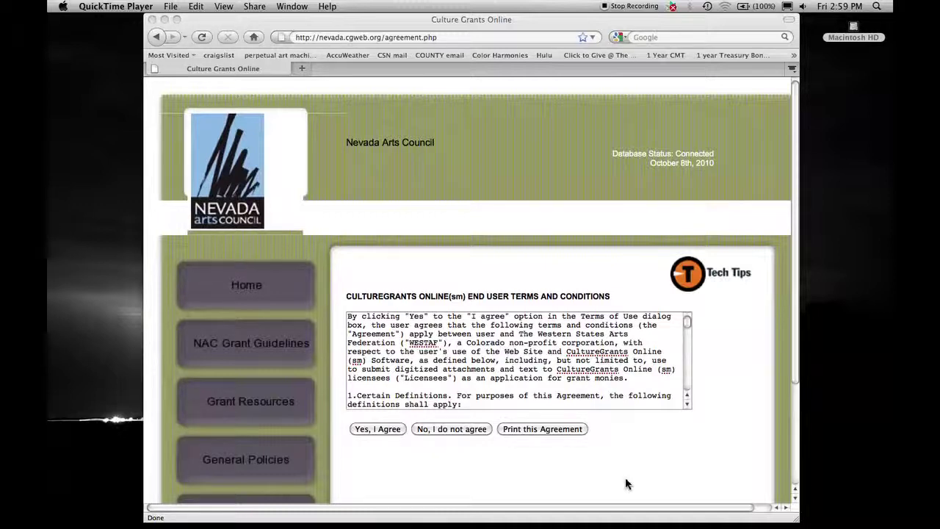
# Step: Scroll through the End User Terms and Conditions and accept them with 'Yes, I Agree'
pyautogui.click(686, 324)
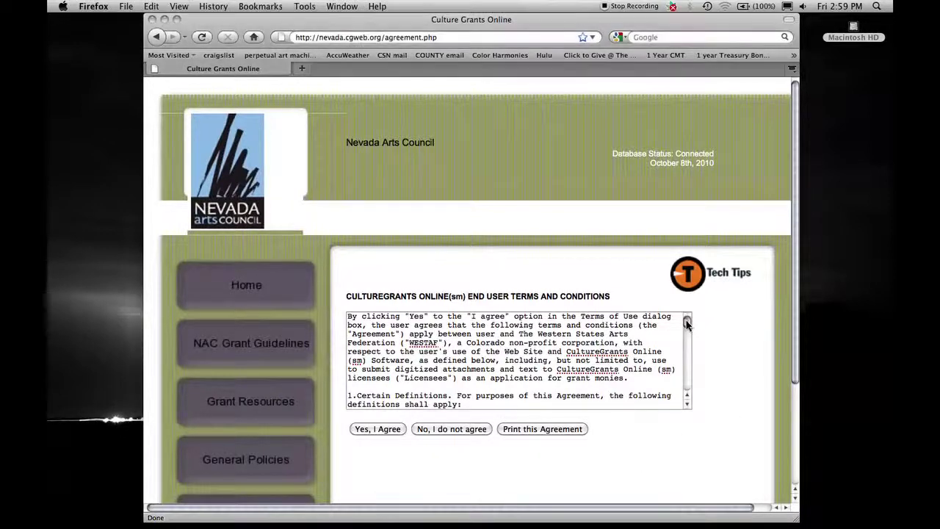
pyautogui.moveTo(686, 324); pyautogui.dragTo(686, 386)
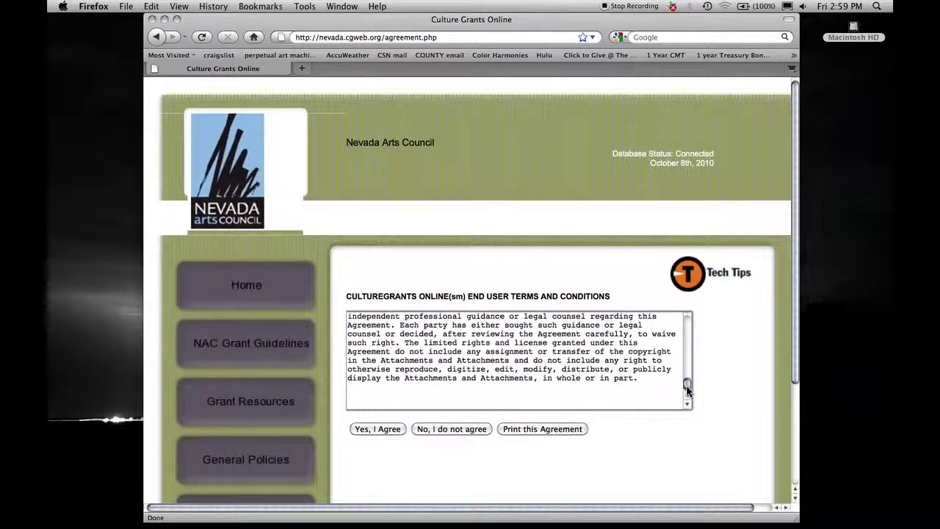
pyautogui.click(384, 433)
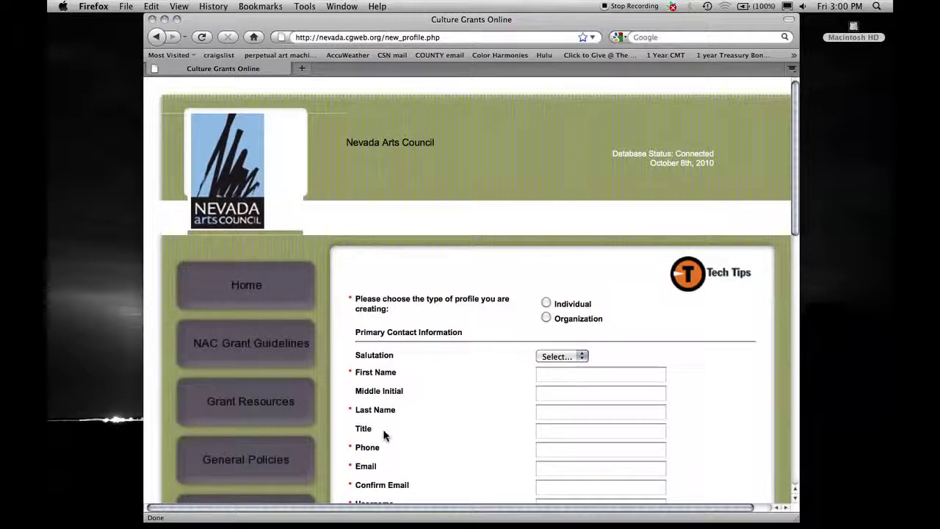
# Step: Make it an Organization profile, enter the contact's name and title, and set race to No single group
pyautogui.click(546, 318)
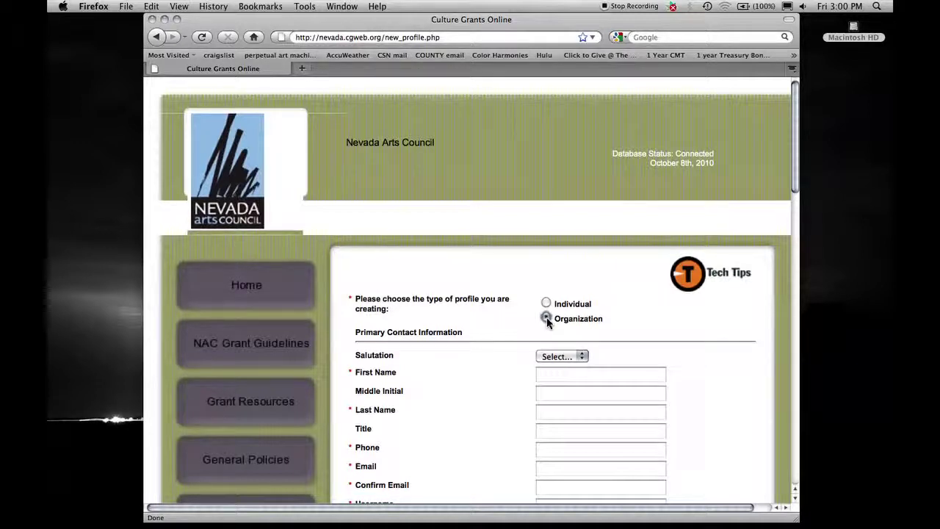
pyautogui.click(546, 319)
pyautogui.click(560, 374)
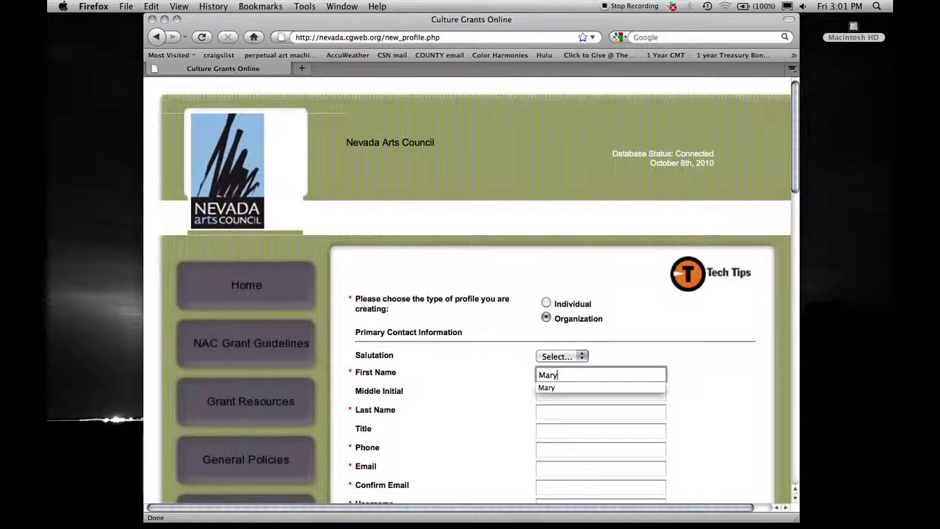
pyautogui.press('Tab')
pyautogui.press('Tab')
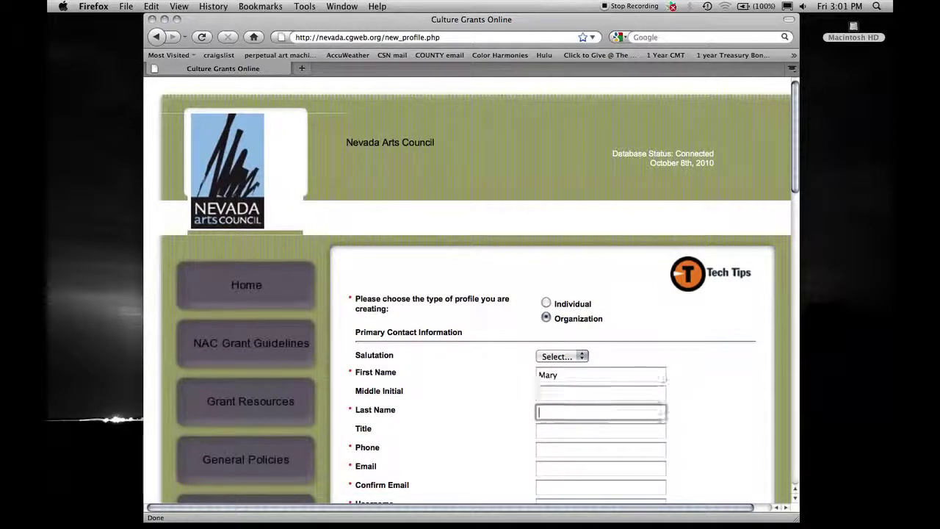
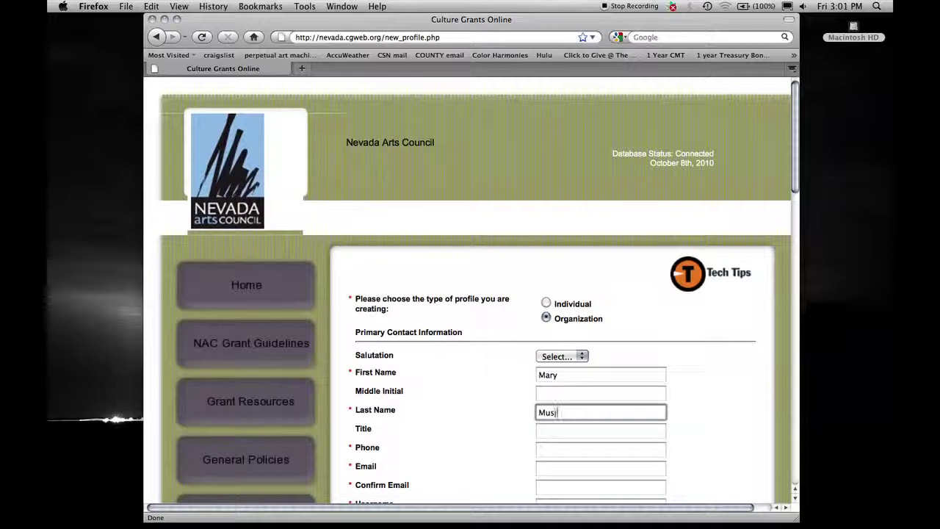
pyautogui.press('Tab')
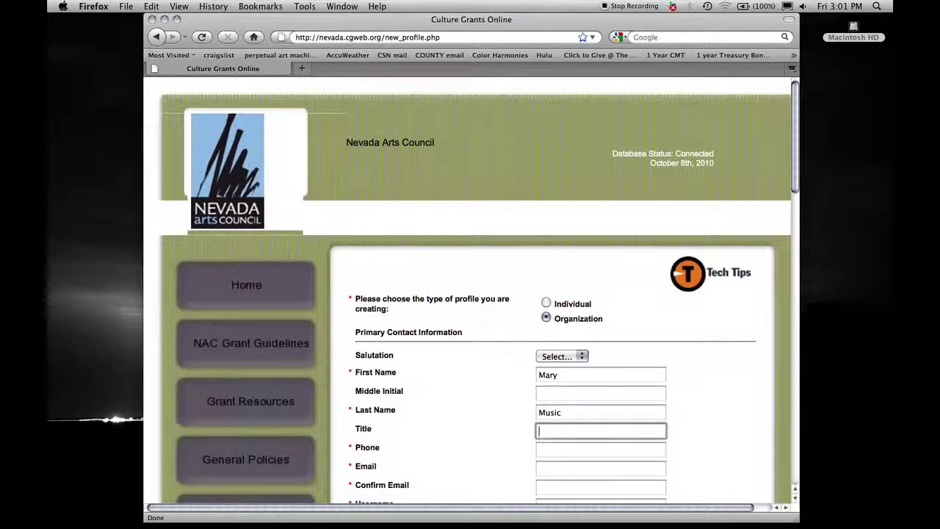
pyautogui.write('Executive Director')
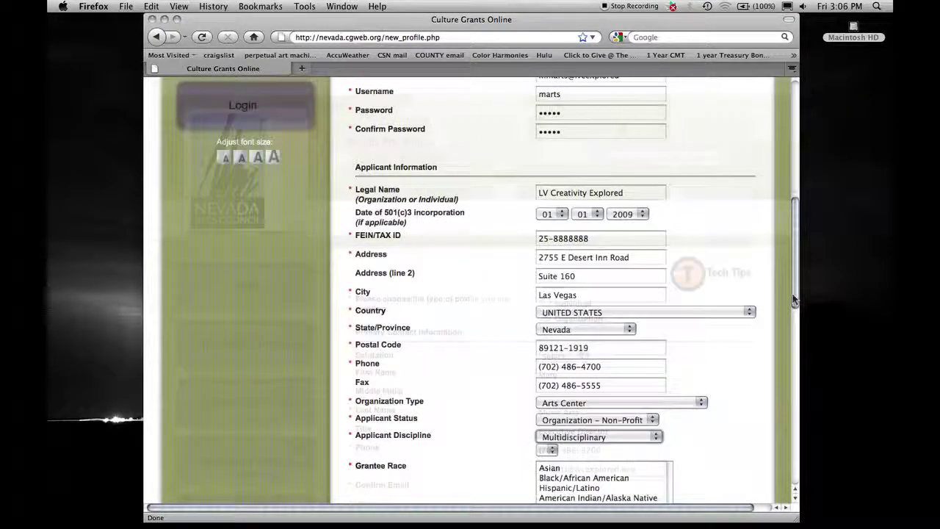
pyautogui.moveTo(795, 301); pyautogui.dragTo(795, 372)
pyautogui.click(563, 258)
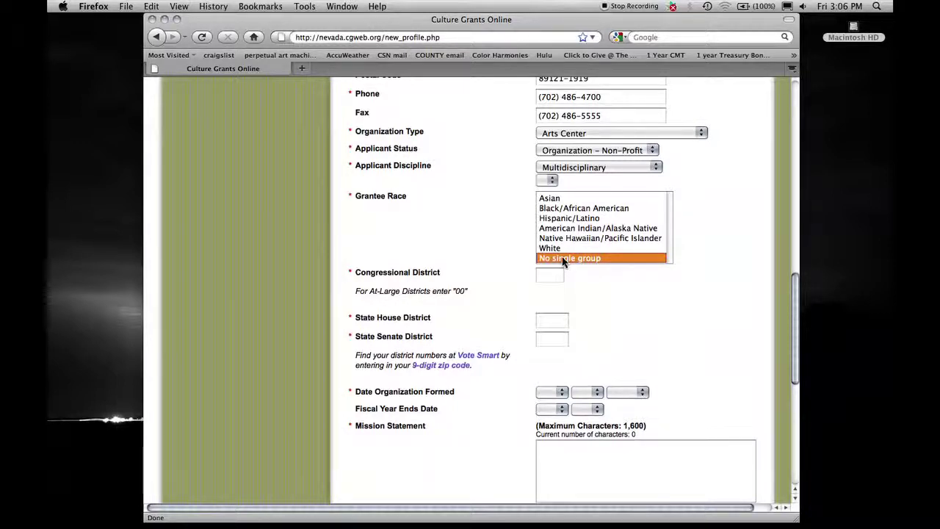
# Step: Search Vote Smart by the organization's 9-digit ZIP to find its Las Vegas representatives
pyautogui.click(472, 356)
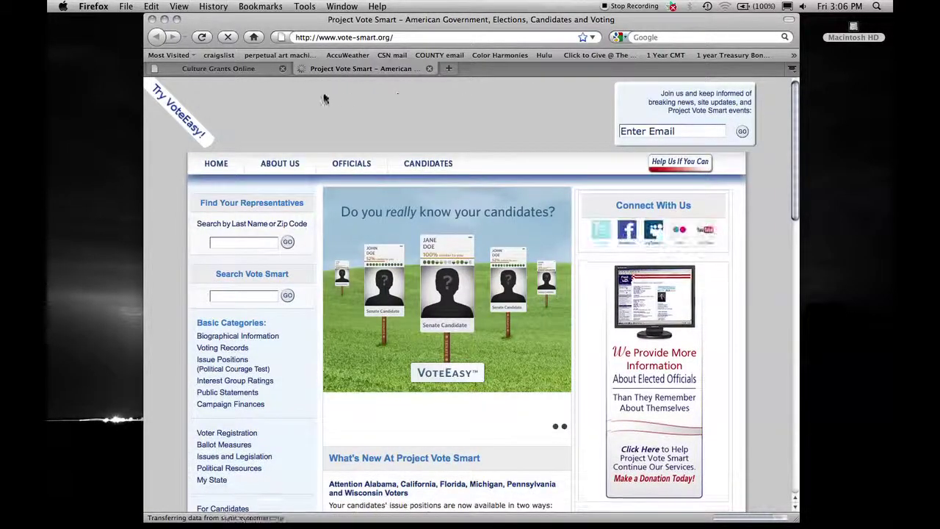
pyautogui.click(230, 245)
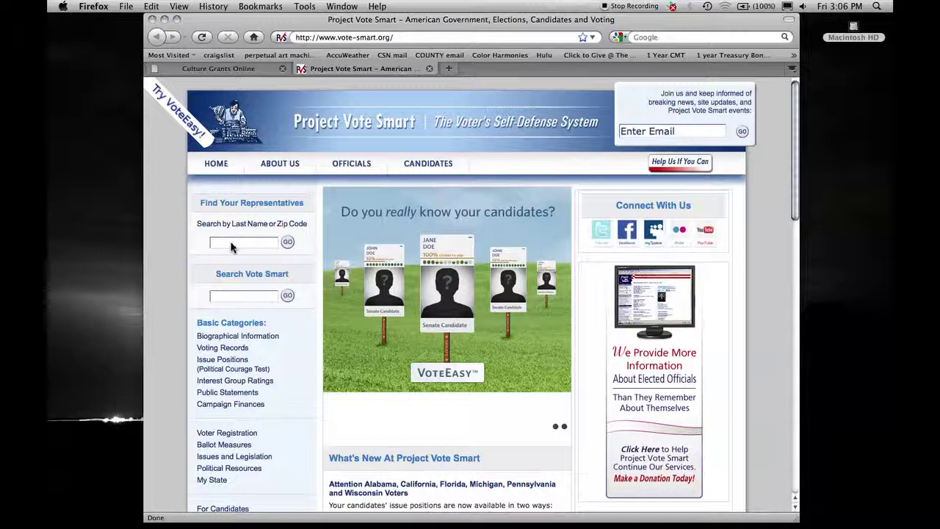
pyautogui.write('89121-1')
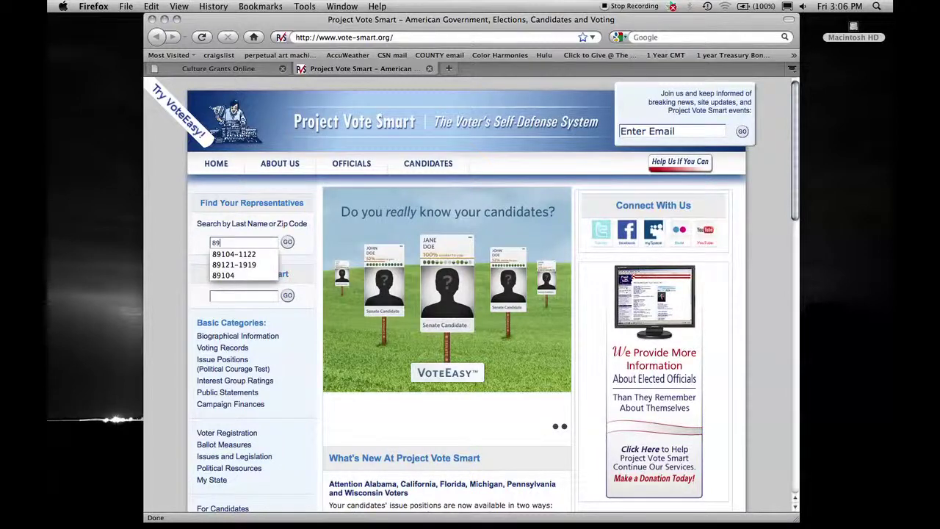
pyautogui.write('919')
pyautogui.press('Return')
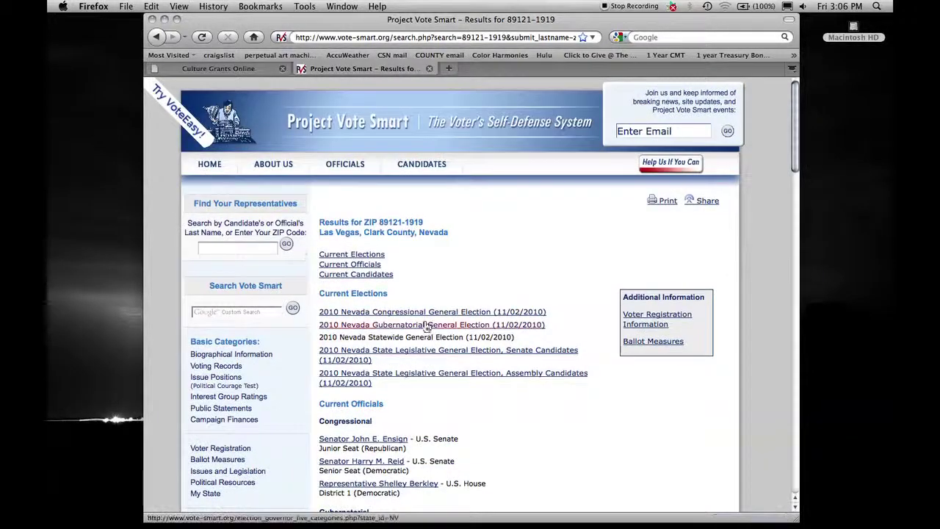
pyautogui.scroll(-3, 426, 327)
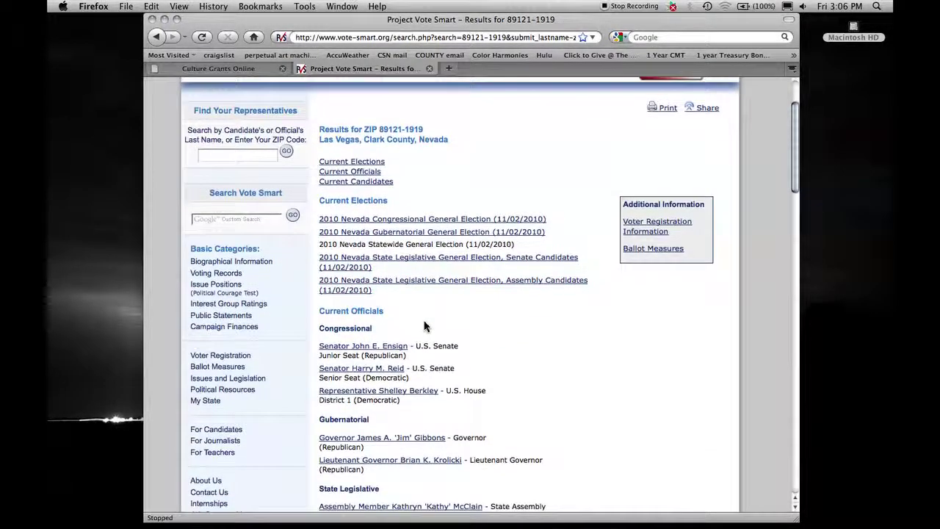
pyautogui.scroll(-2, 424, 326)
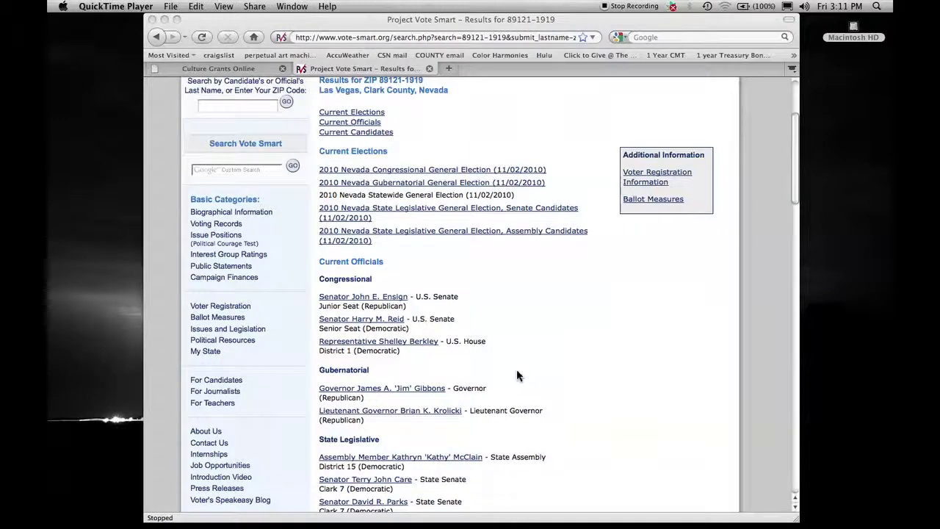
pyautogui.click(241, 74)
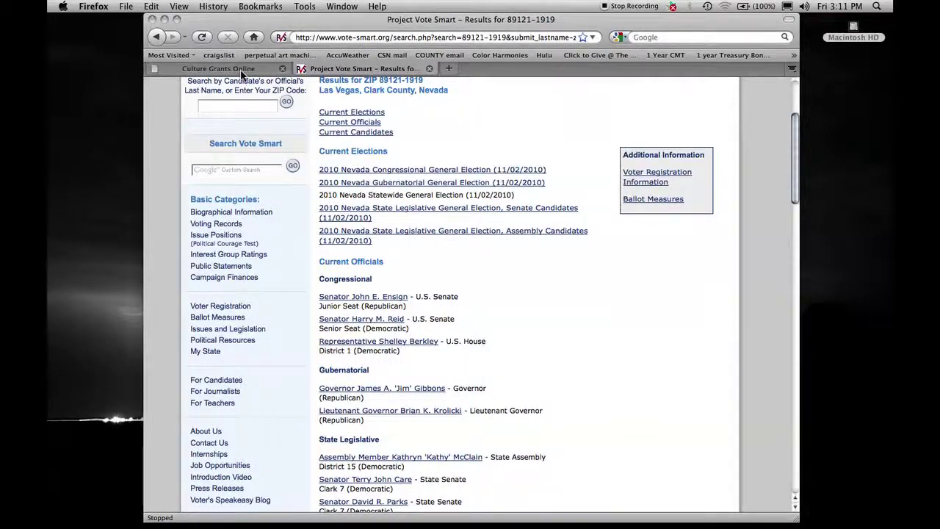
# Step: Enter Congressional District 1, State House District 15 and State Senate District 7
pyautogui.click(241, 72)
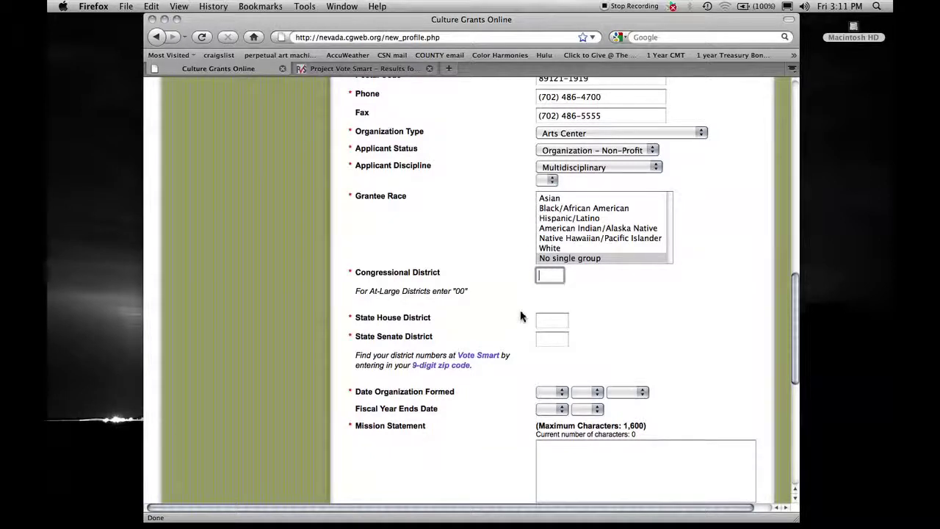
pyautogui.write('1')
pyautogui.click(544, 323)
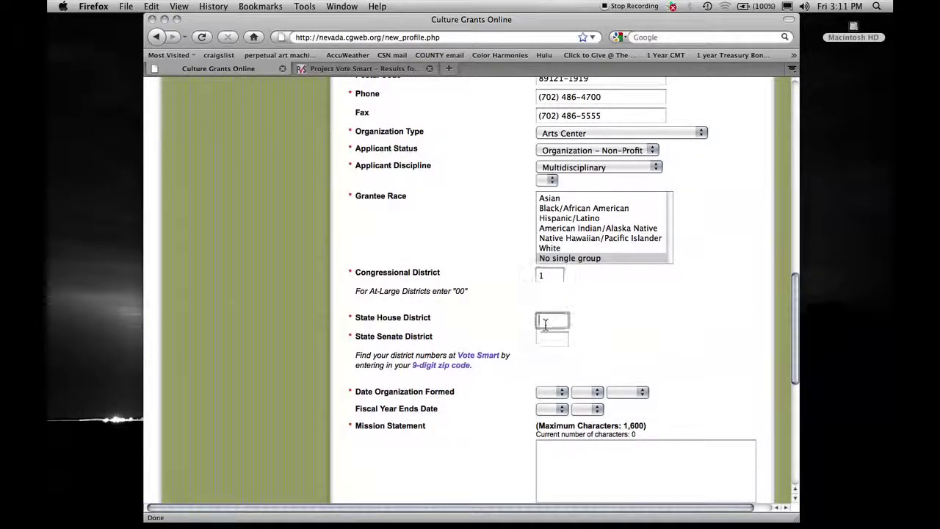
pyautogui.write('15')
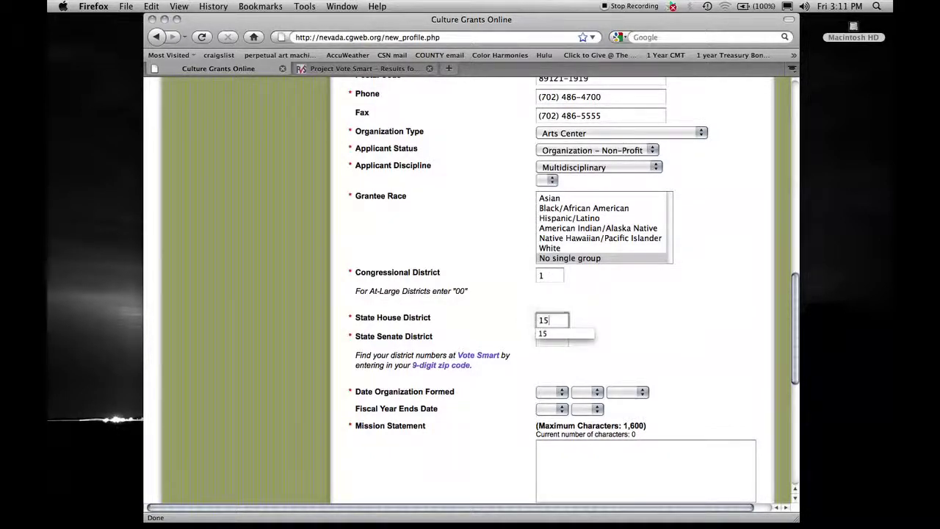
pyautogui.press('Tab')
pyautogui.write('7')
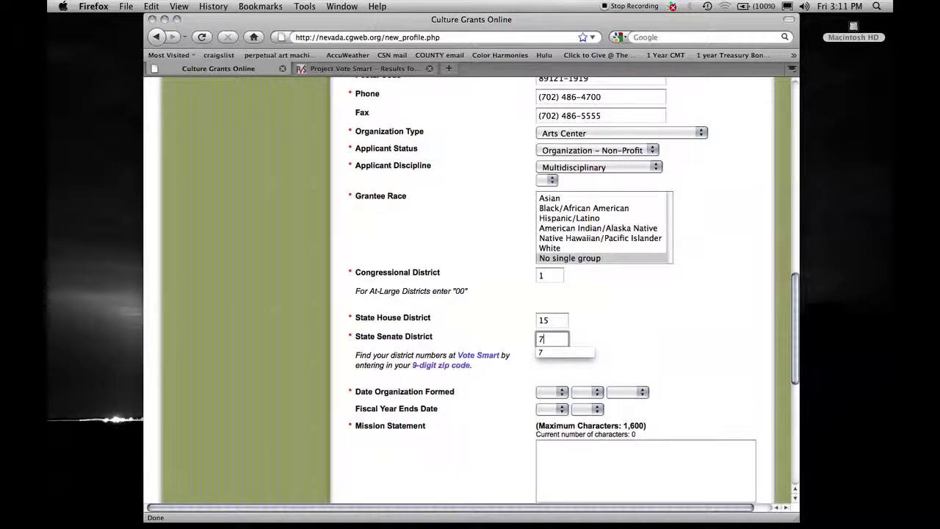
pyautogui.click(551, 376)
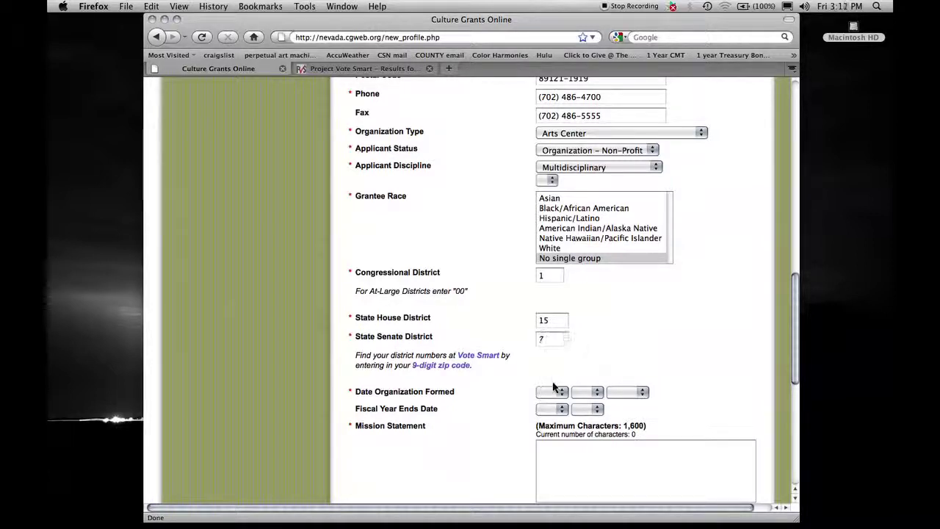
# Step: Set the formation date to 01/01/2009 and finish the mission statement with 'Explored.'
pyautogui.click(559, 392)
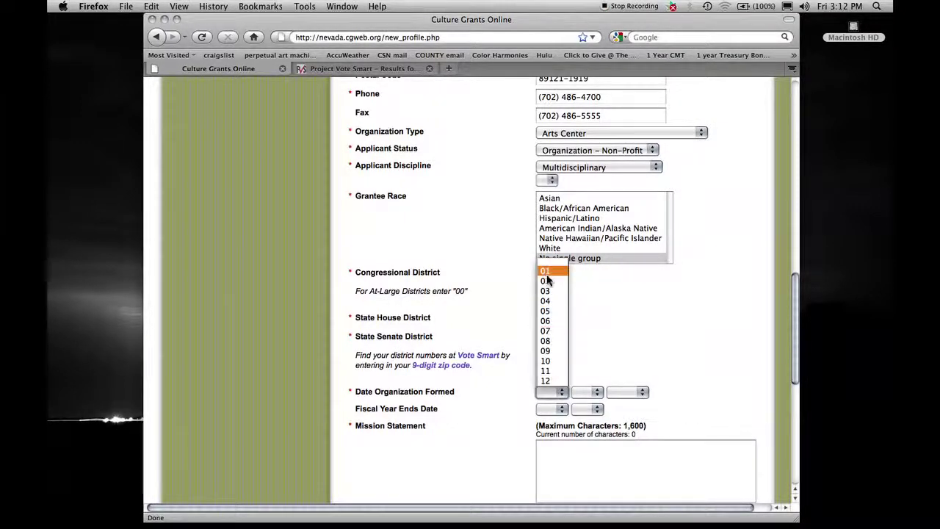
pyautogui.click(544, 271)
pyautogui.click(588, 391)
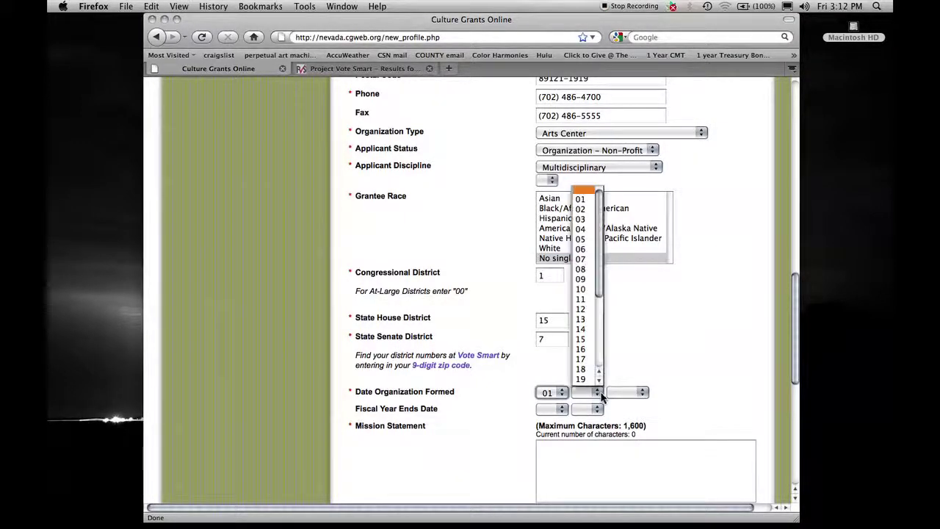
pyautogui.click(587, 199)
pyautogui.click(643, 392)
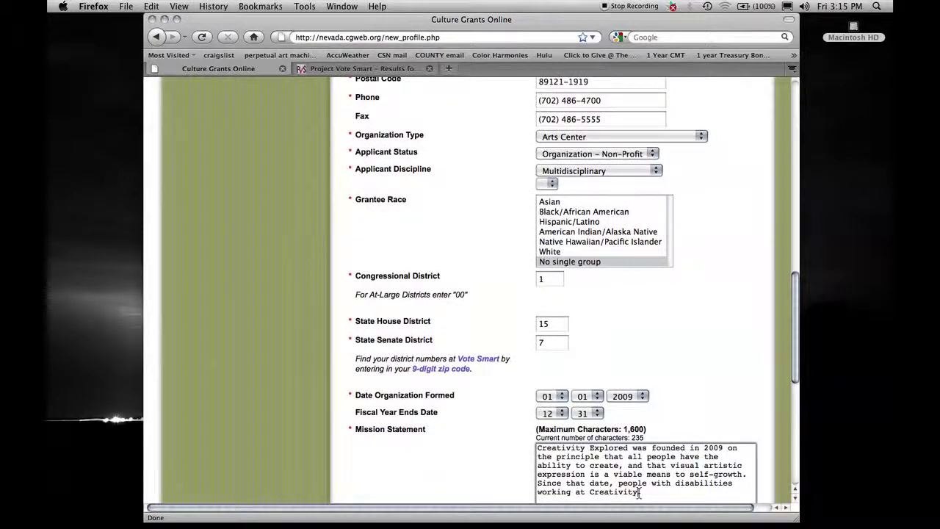
pyautogui.write('Explored.')
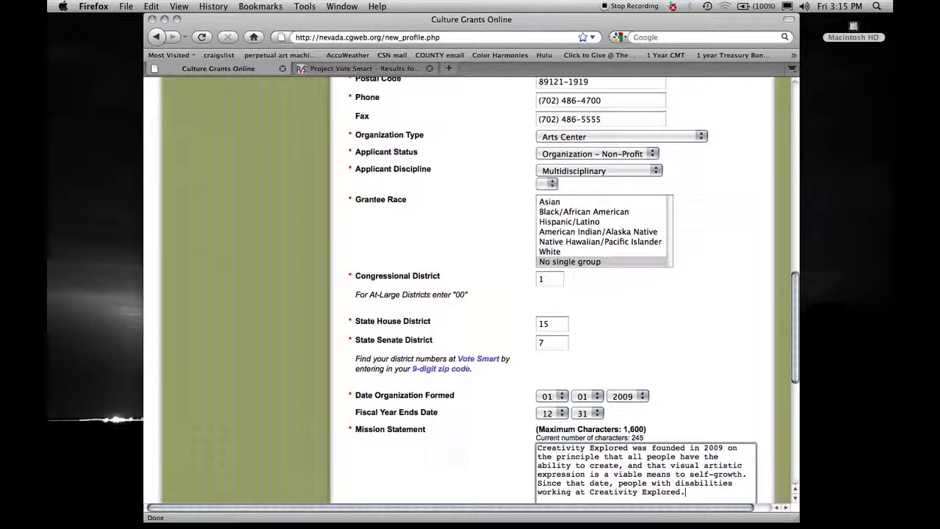
pyautogui.moveTo(797, 334); pyautogui.dragTo(801, 444)
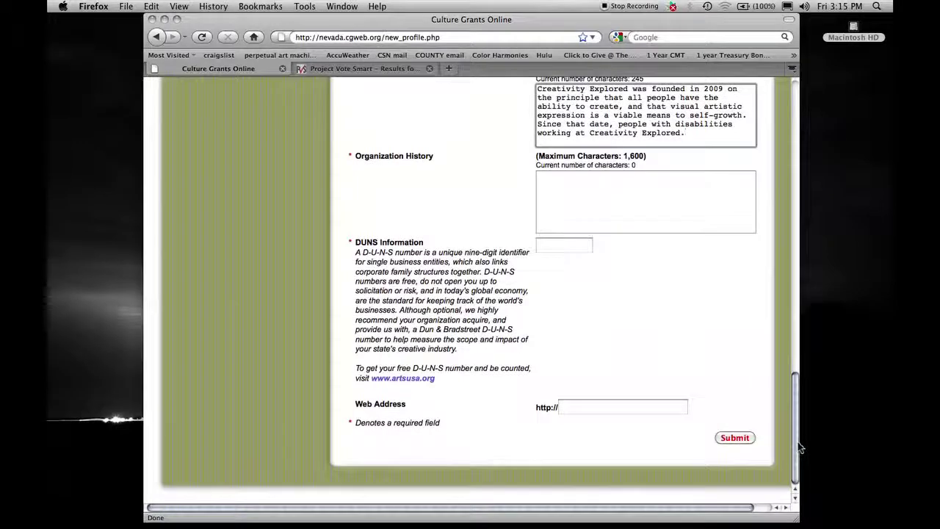
# Step: Paste the 329-character history paragraph into the Organization History box
pyautogui.click(558, 182)
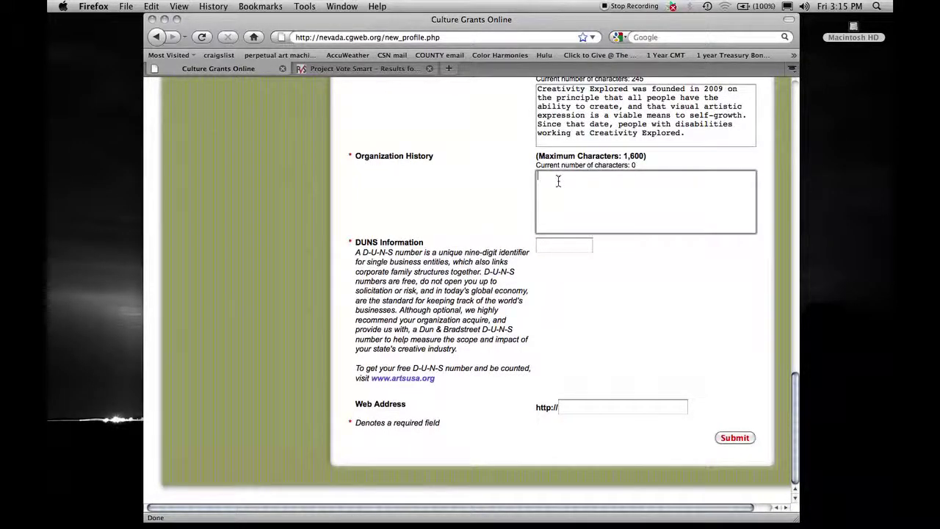
pyautogui.press('super+v')
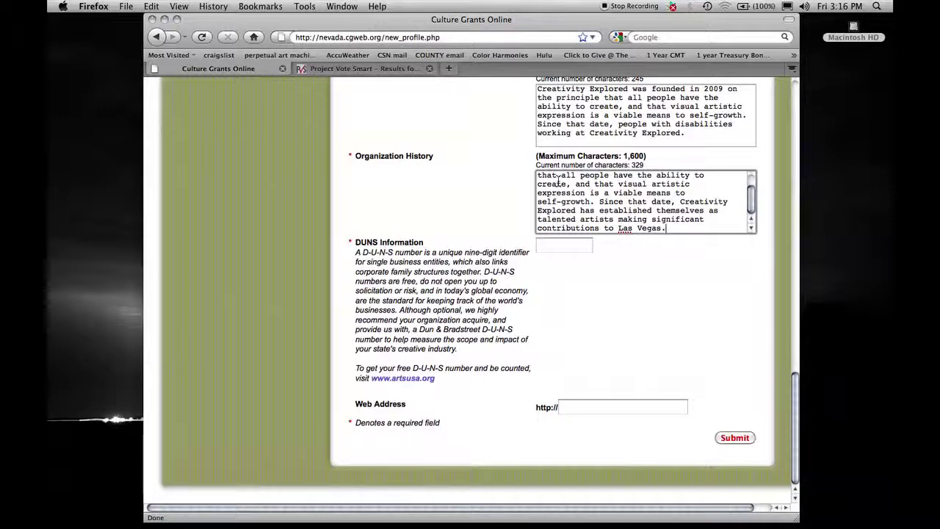
# Step: Read the artsusa.org DUNS instructions and open the Dun & Bradstreet site in a new tab
pyautogui.click(401, 378)
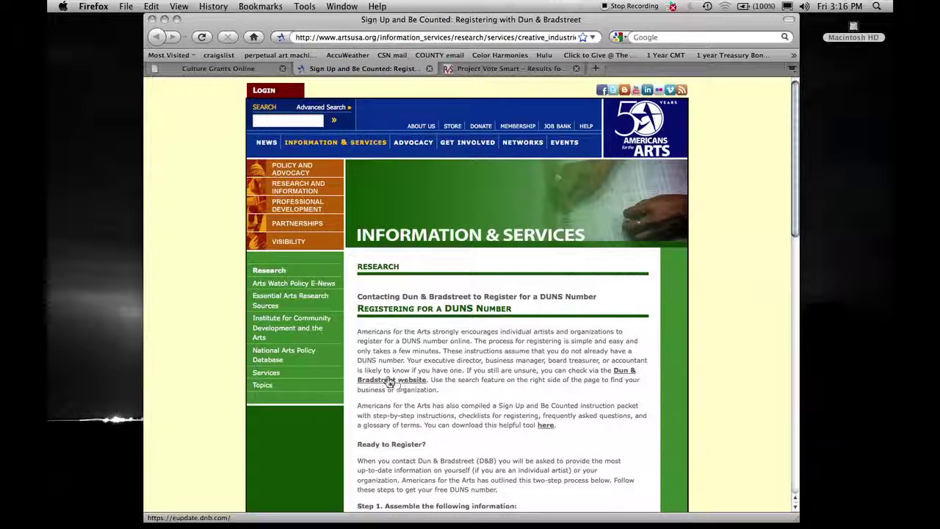
pyautogui.click(382, 384)
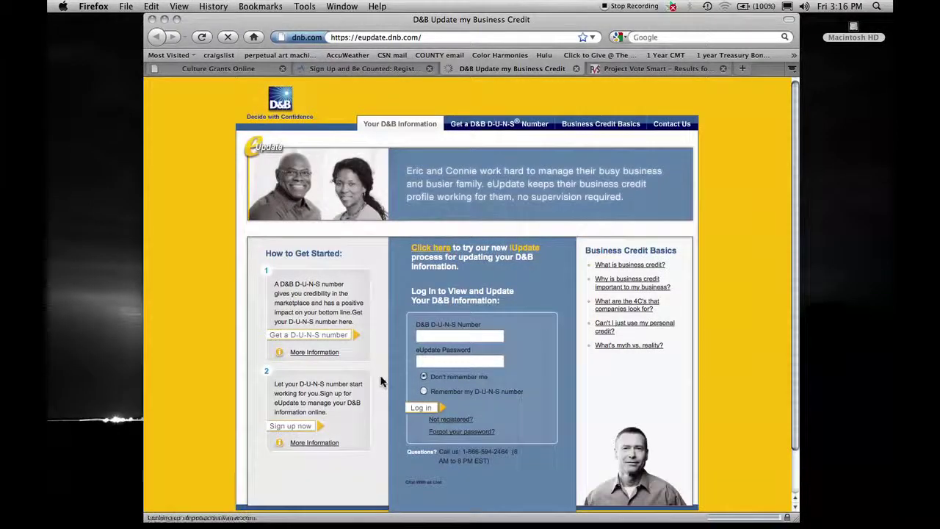
# Step: View D&B's Getting a D-U-N-S number page, then return to the Culture Grants Online profile form
pyautogui.click(354, 338)
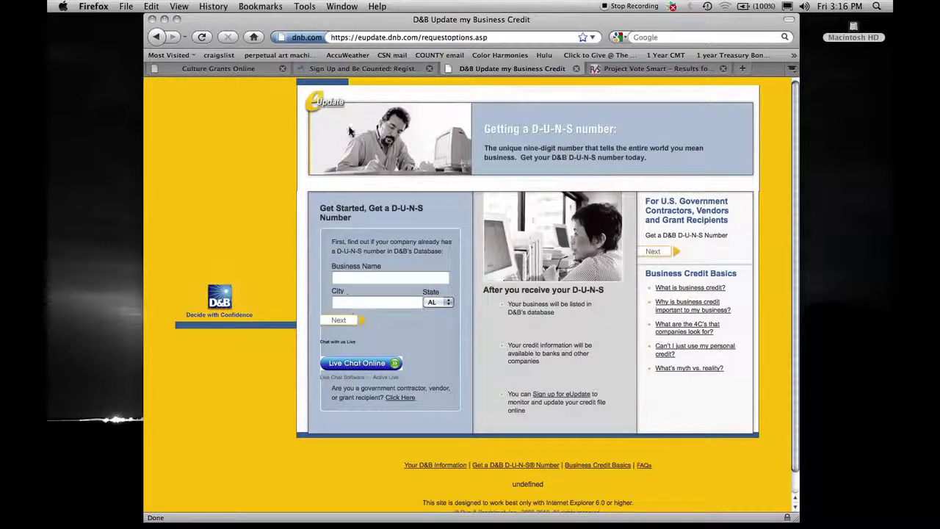
pyautogui.click(250, 74)
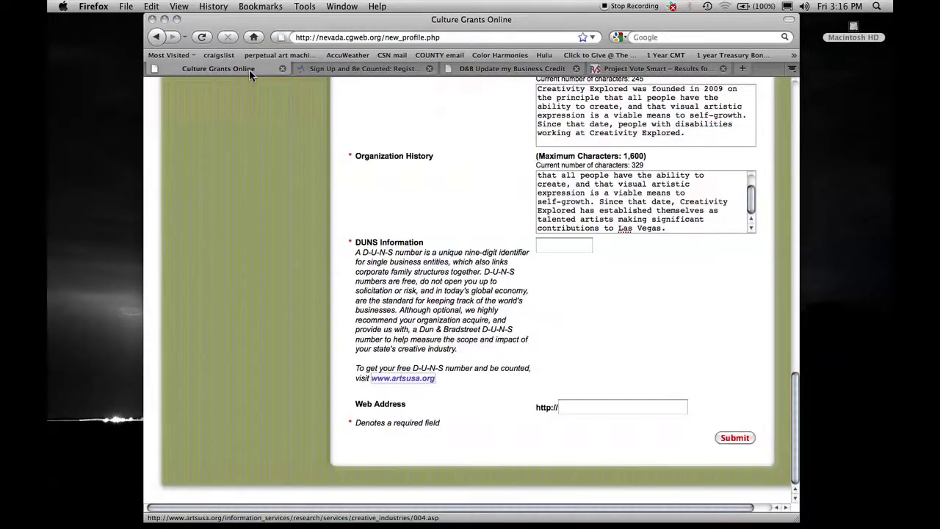
pyautogui.click(543, 251)
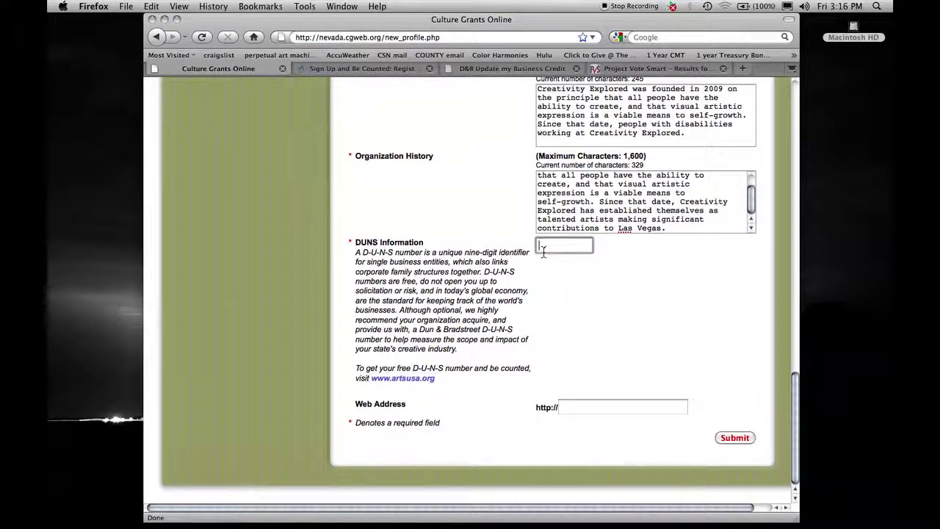
pyautogui.write('888888888')
pyautogui.click(581, 408)
pyautogui.write('www.')
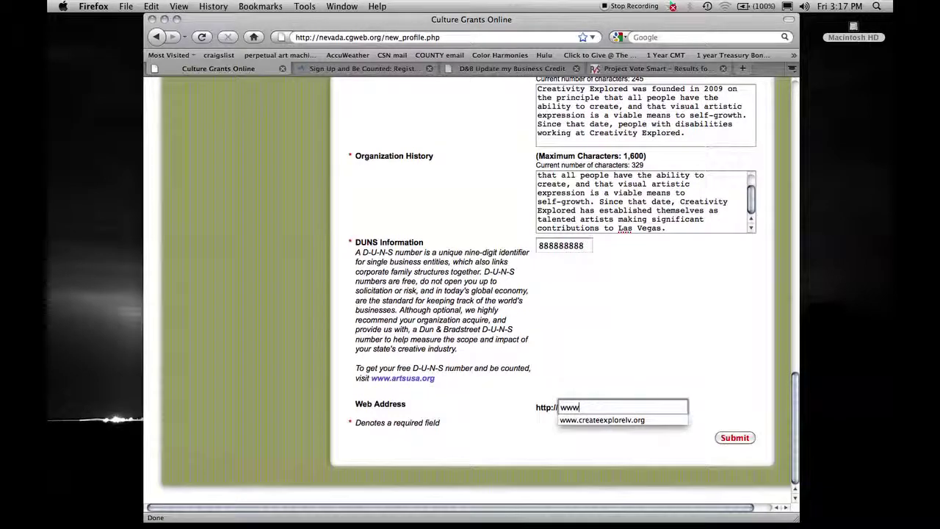
pyautogui.click(603, 422)
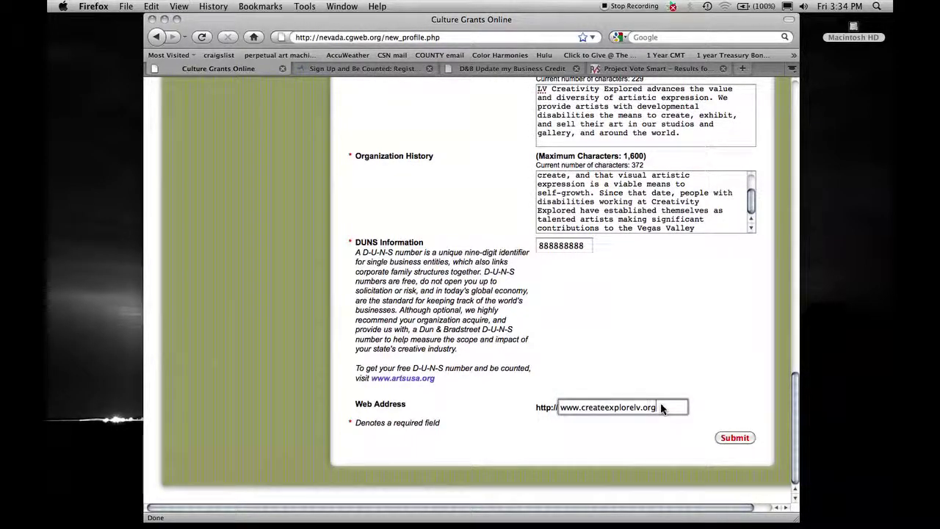
pyautogui.click(736, 437)
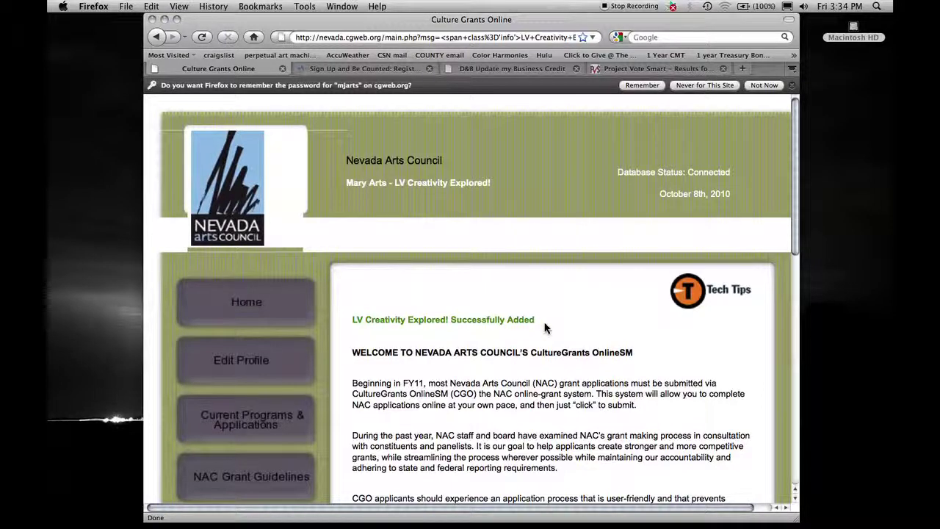
# Step: Reopen the LV Creativity Explored! profile for editing and save it again with Update
pyautogui.click(250, 364)
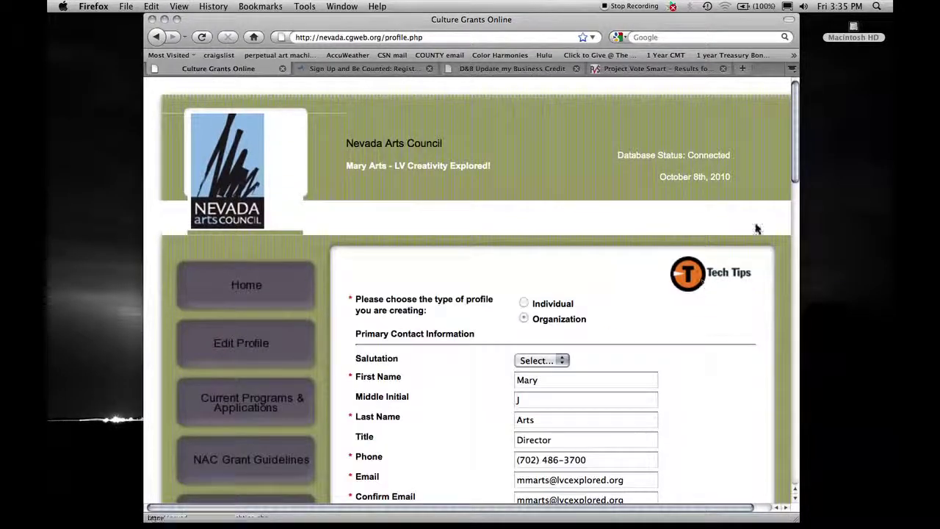
pyautogui.moveTo(795, 132); pyautogui.dragTo(815, 466)
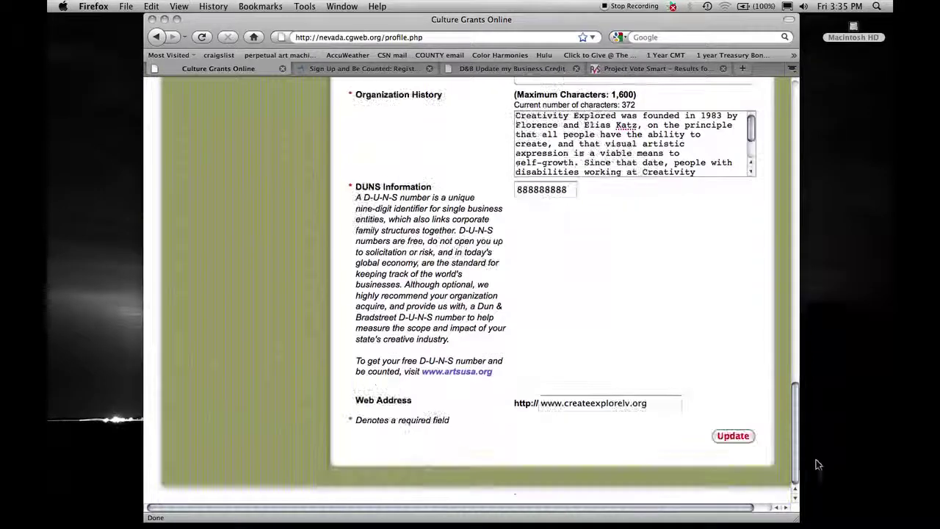
pyautogui.click(744, 438)
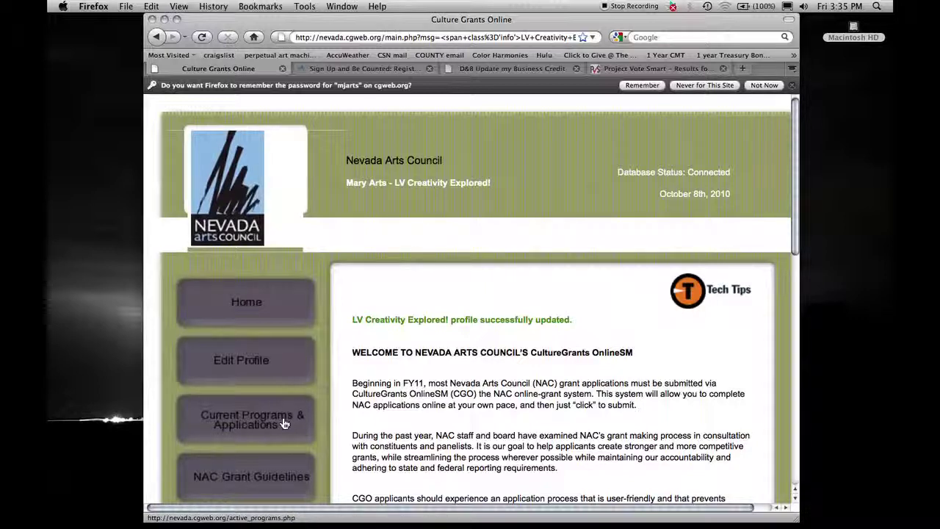
# Step: Browse the FY11 grants under Current Programs & Applications, including Project, Development and Nevada Circuit Riders
pyautogui.click(284, 423)
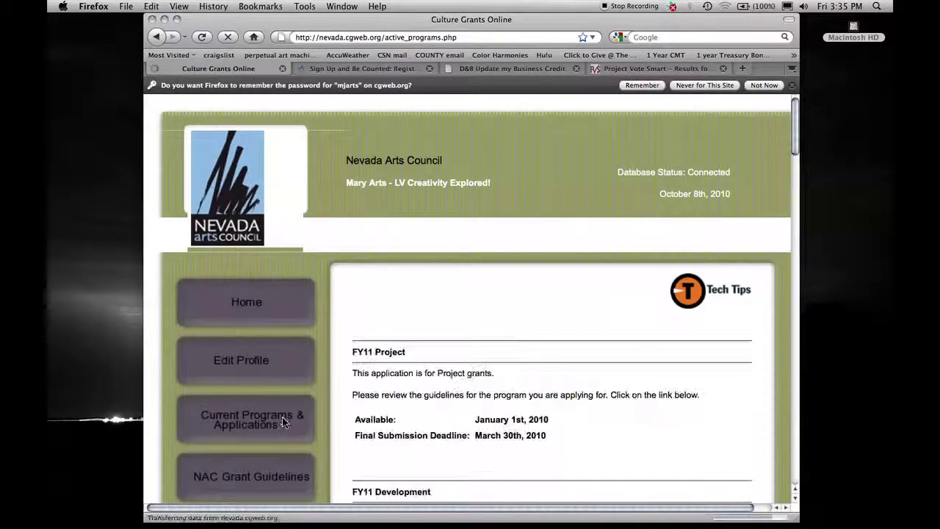
pyautogui.hscroll(2, 546, 358)
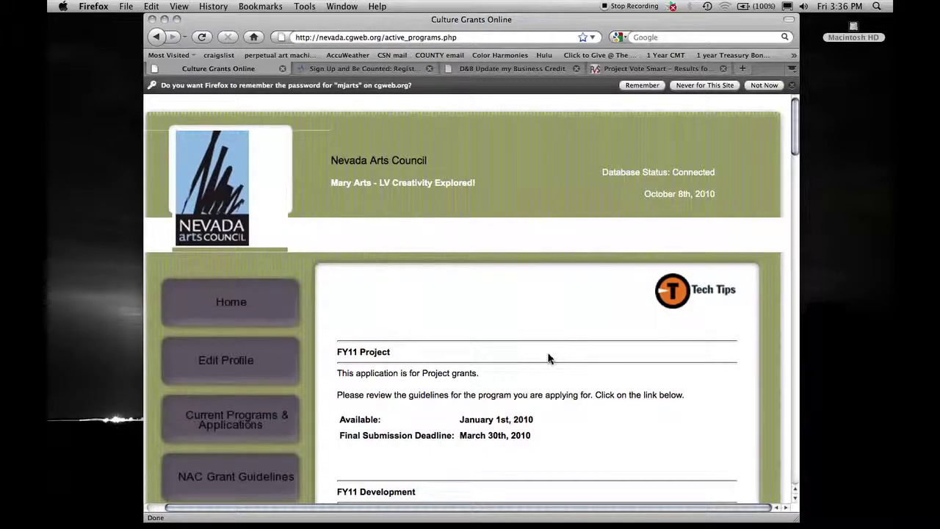
pyautogui.scroll(-3, 547, 358)
pyautogui.hscroll(-1, 547, 358)
pyautogui.scroll(-3, 547, 358)
pyautogui.hscroll(-1, 547, 359)
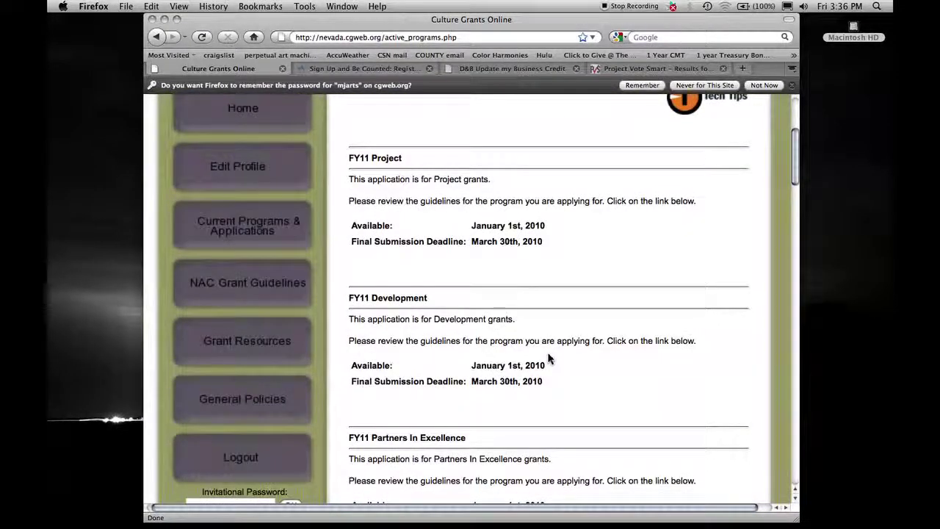
pyautogui.scroll(-4, 547, 358)
pyautogui.scroll(-2, 547, 358)
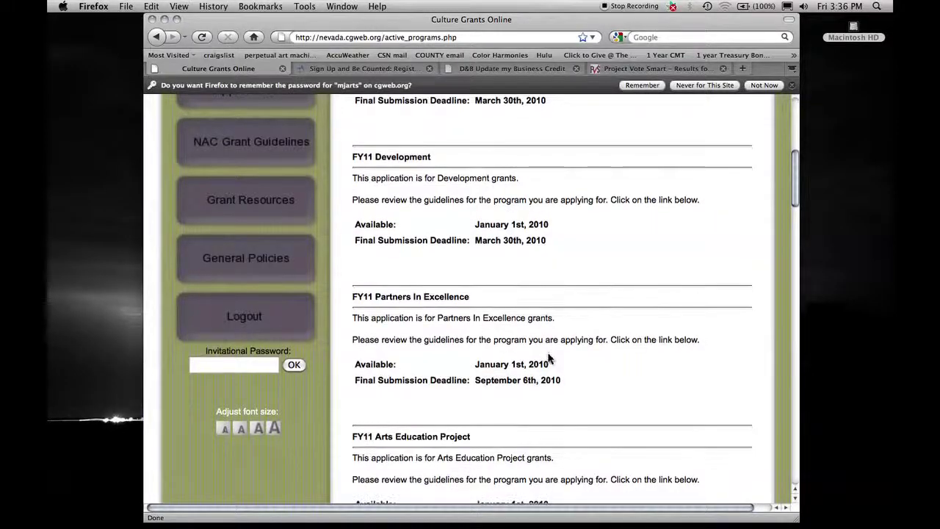
pyautogui.scroll(-7, 548, 357)
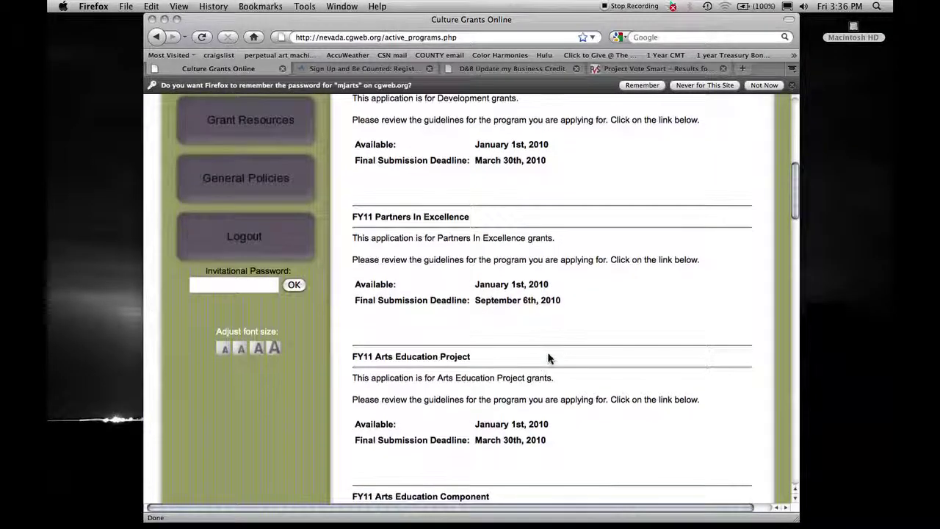
pyautogui.scroll(-6, 547, 358)
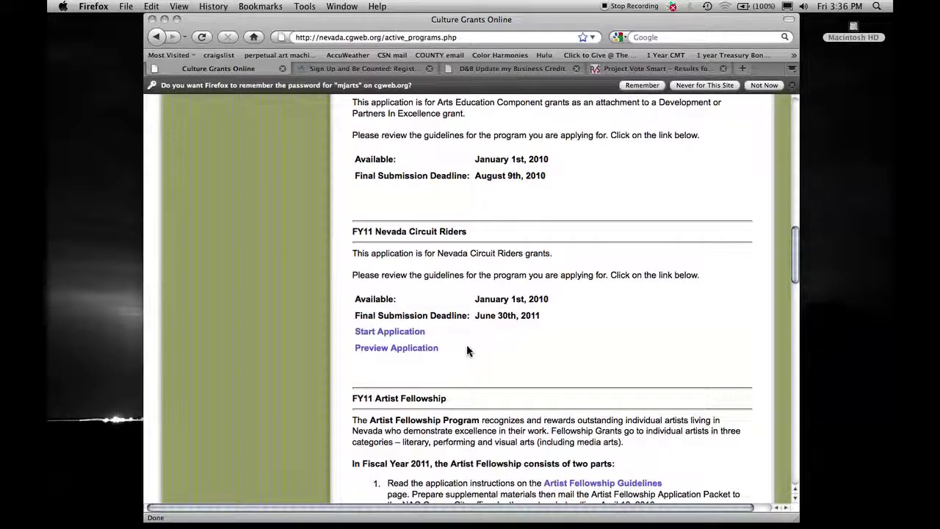
pyautogui.scroll(6, 467, 350)
pyautogui.scroll(4, 466, 350)
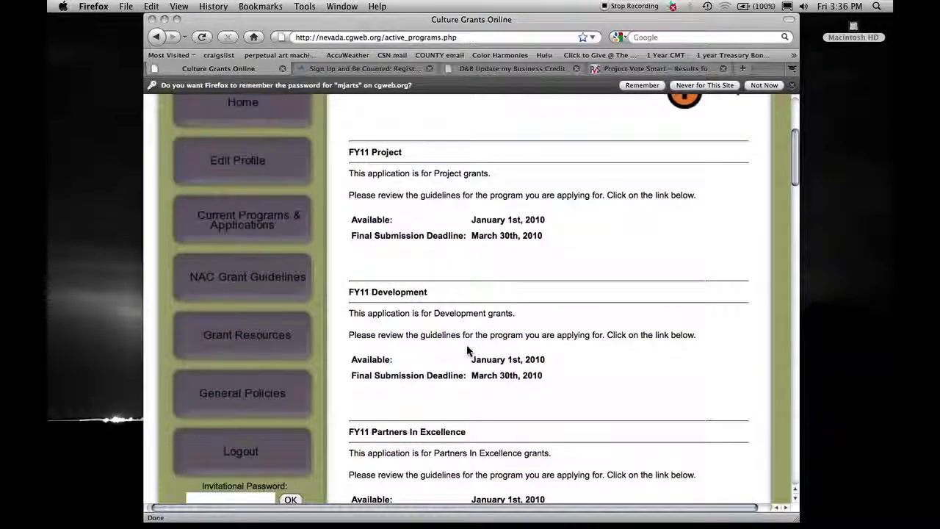
pyautogui.scroll(1, 466, 350)
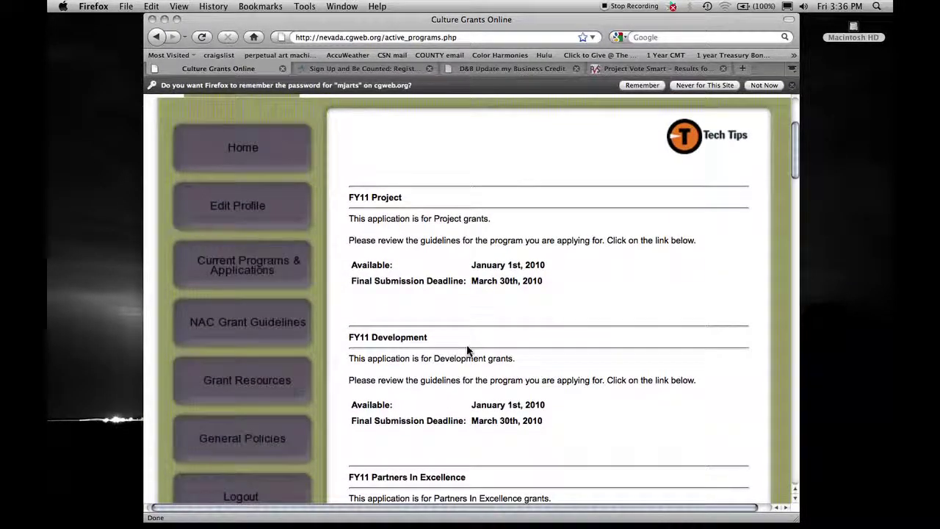
# Step: Scan the NAC Grant Guidelines links, then bring up the Grant Resources list of grant-help links
pyautogui.click(284, 325)
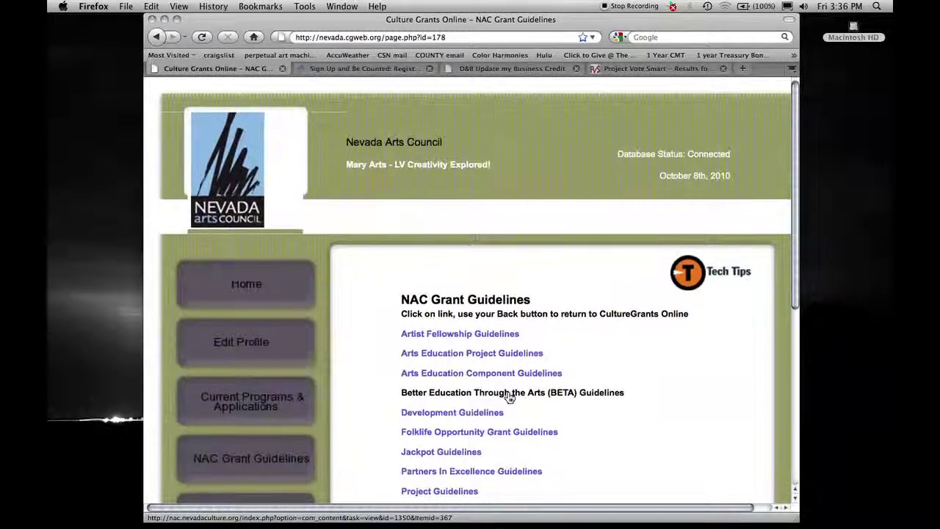
pyautogui.scroll(-3, 509, 397)
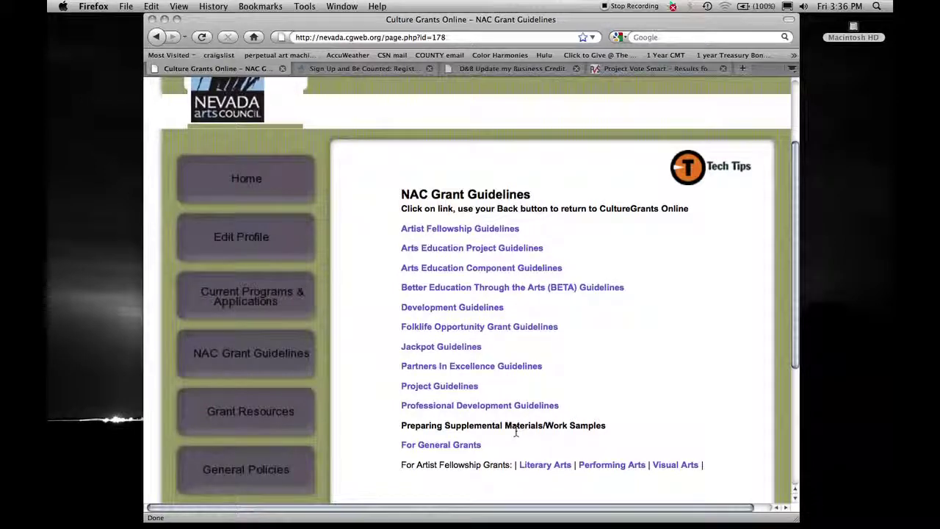
pyautogui.click(250, 413)
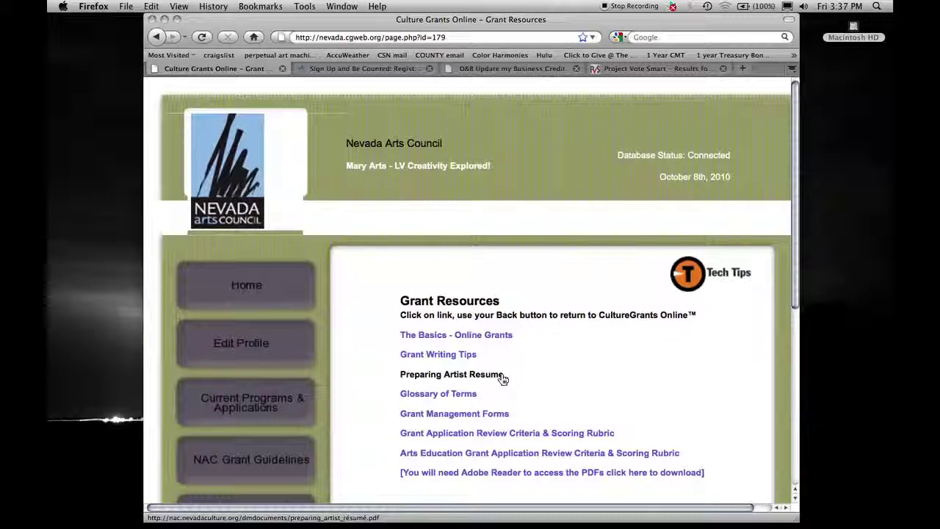
pyautogui.click(507, 434)
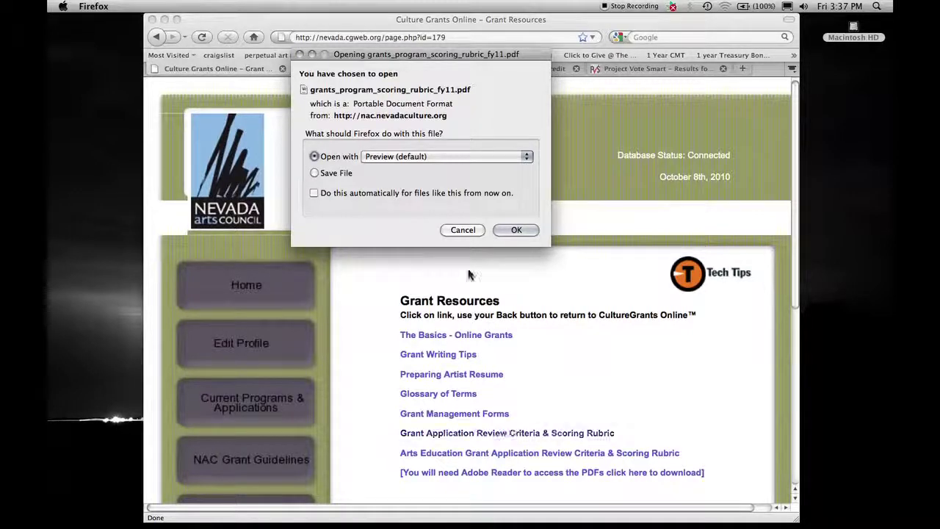
pyautogui.click(464, 231)
pyautogui.scroll(-4, 356, 429)
pyautogui.scroll(-2, 356, 429)
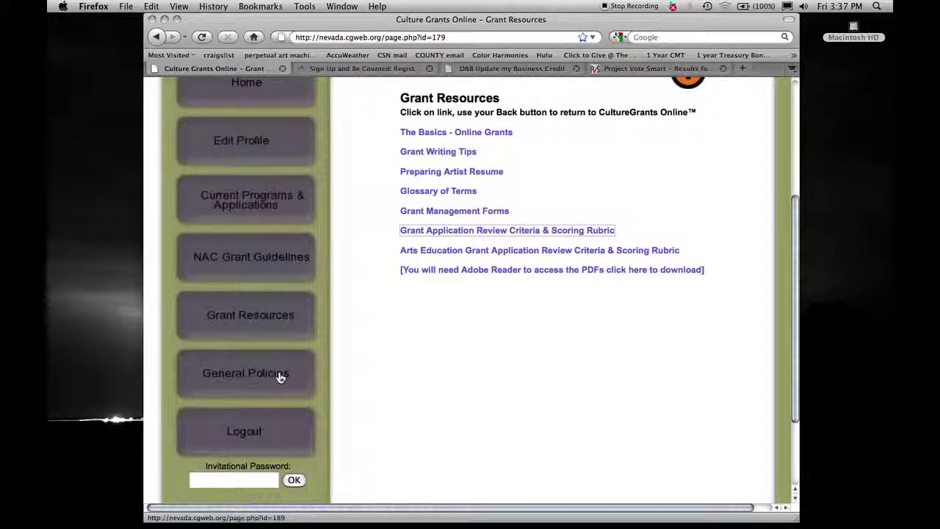
# Step: Read through General Policies & Legal Requirements, including civil-rights compliance and the accessibility section
pyautogui.click(280, 377)
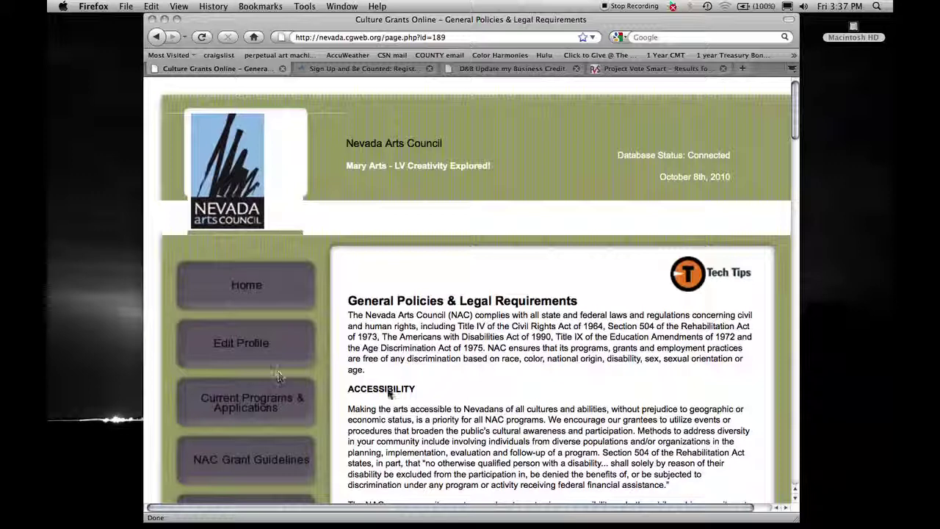
pyautogui.scroll(-1, 530, 389)
pyautogui.scroll(-10, 530, 387)
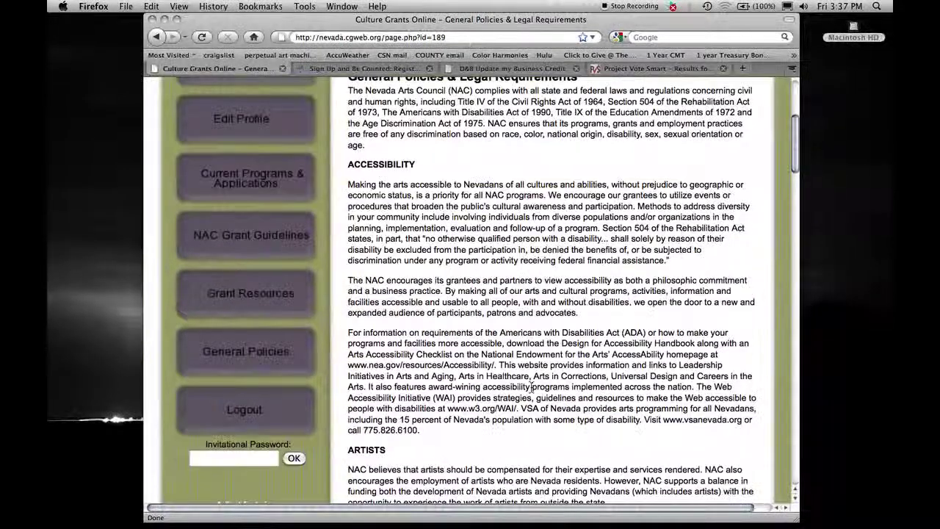